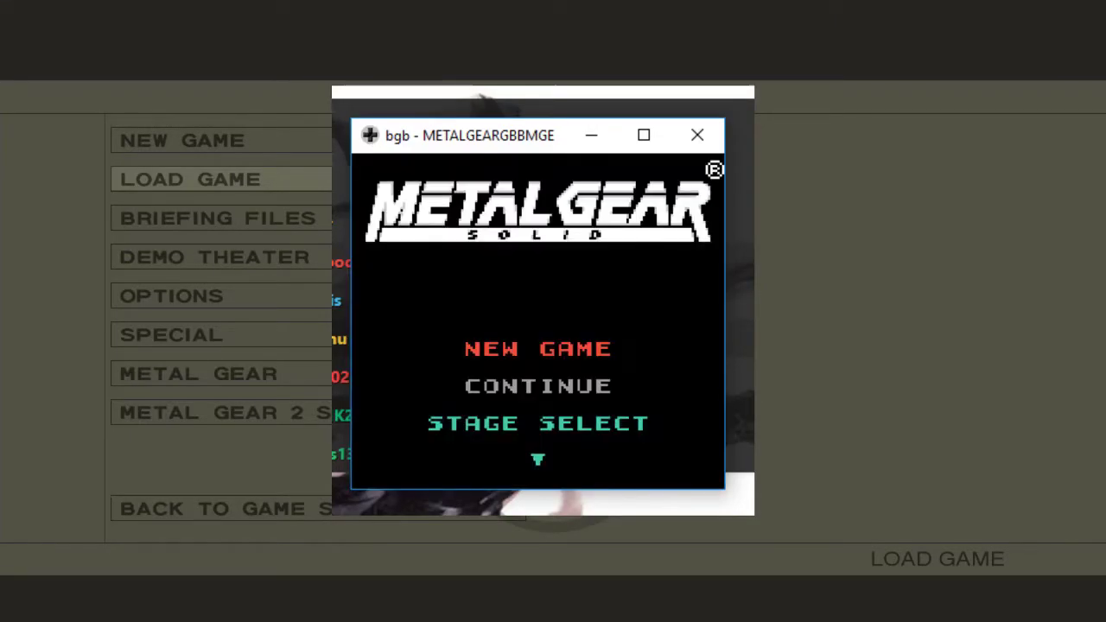
Choose STAGE SELECT on the Metal Gear title menu and start Stage 01
{"action": "key", "text": "Down"}
{"action": "key", "text": "Down"}
{"action": "key", "text": "Return"}
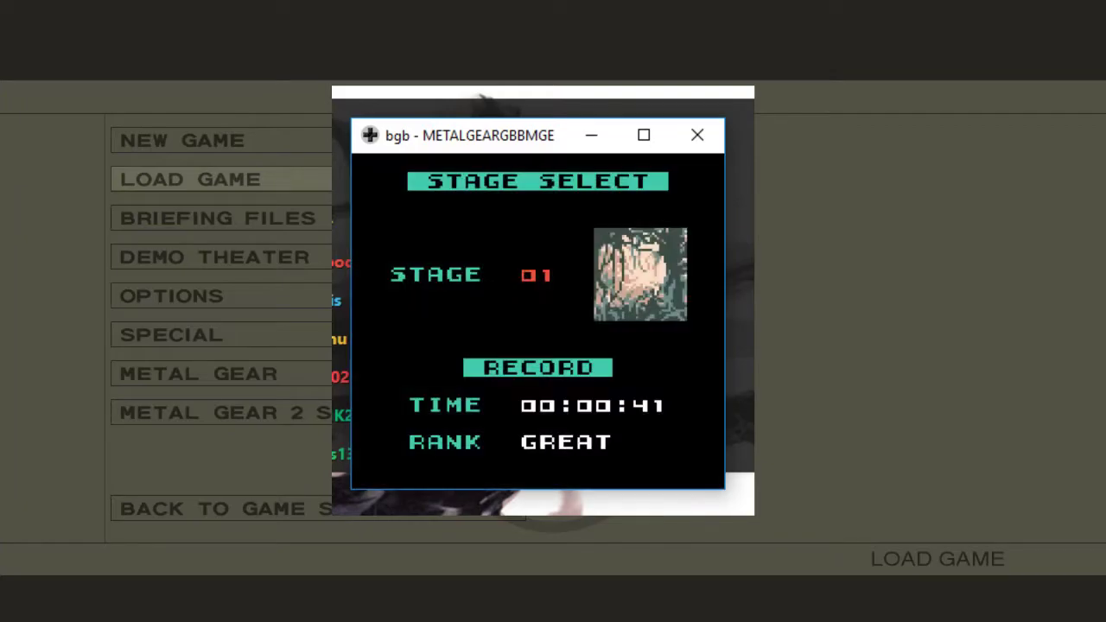
{"action": "key", "text": "Return"}
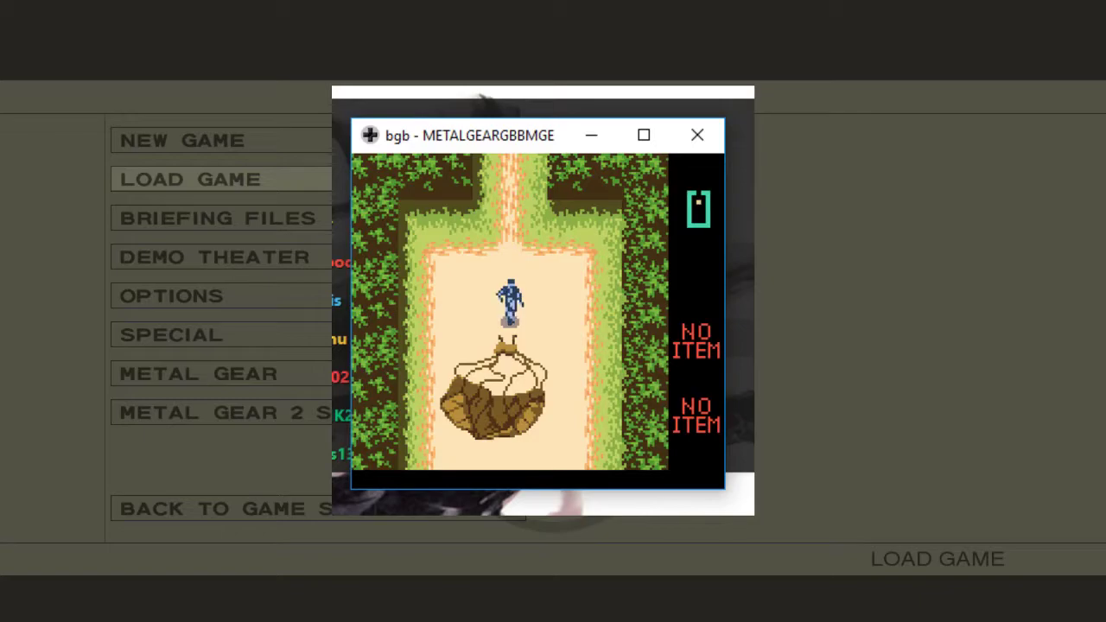
Walk Snake north into the next jungle room and advance through Mei Ling's and Campbell's codec messages
{"action": "key", "text": "Up"}
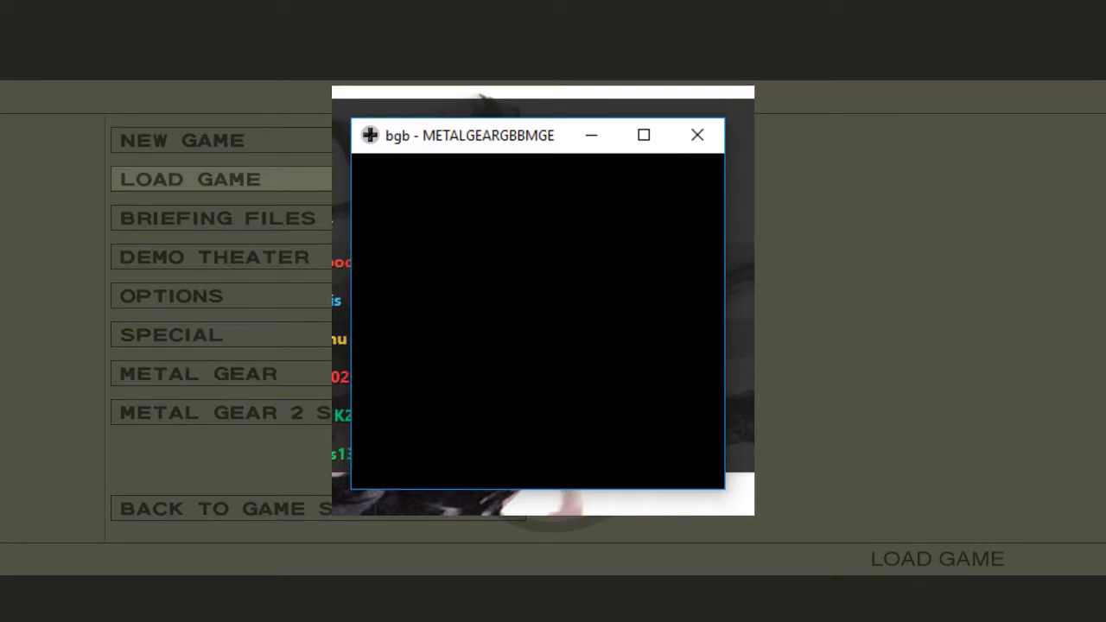
{"action": "key", "text": "Up"}
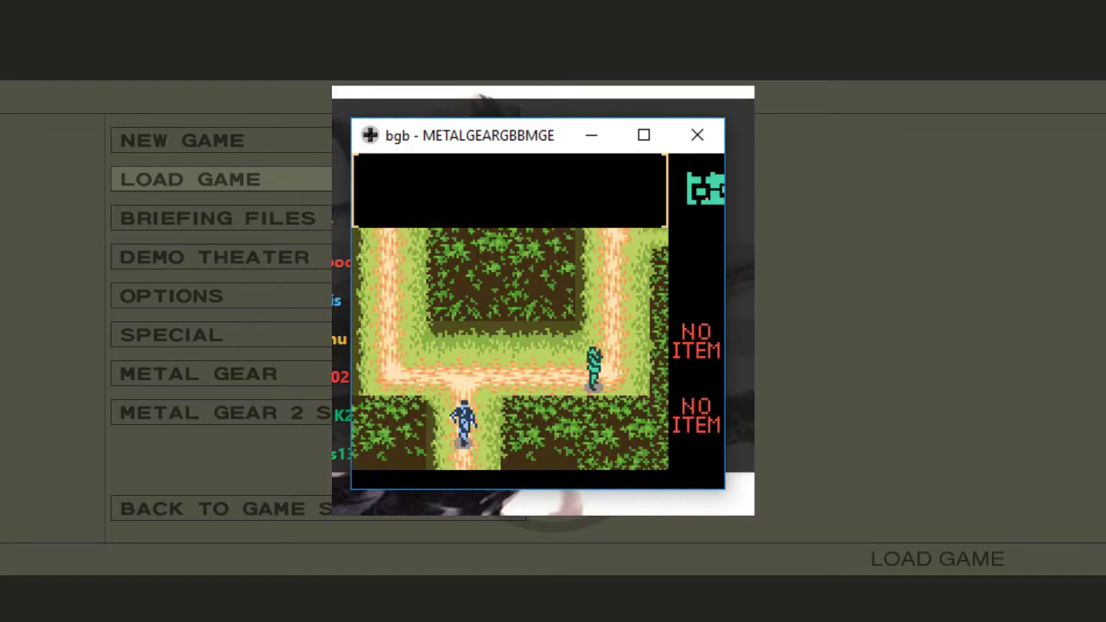
{"action": "key", "text": "s"}
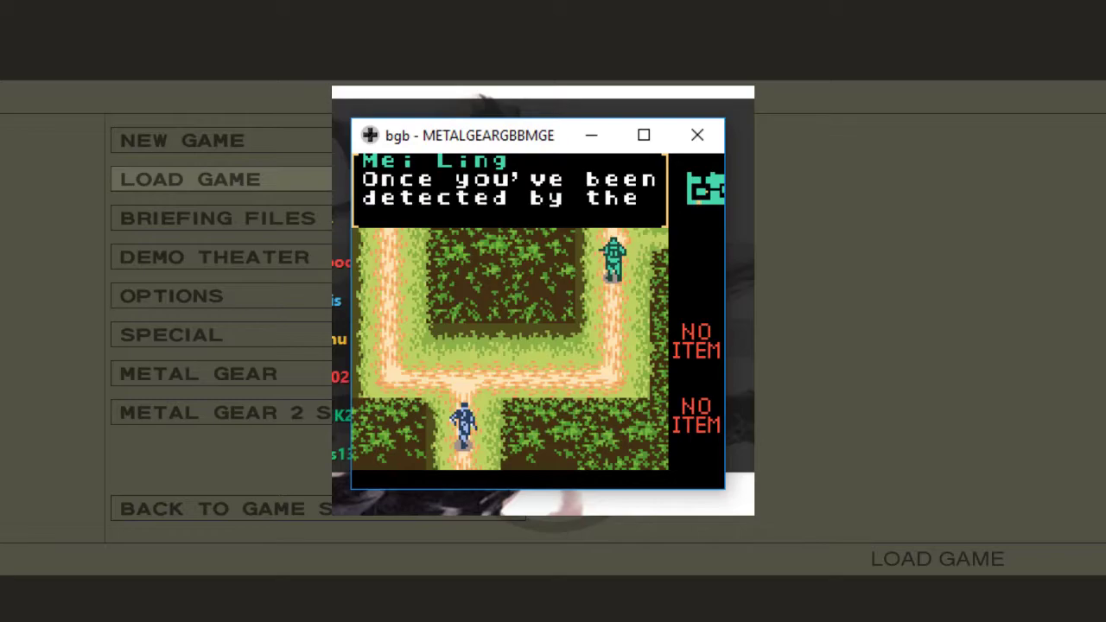
{"action": "key", "text": "s"}
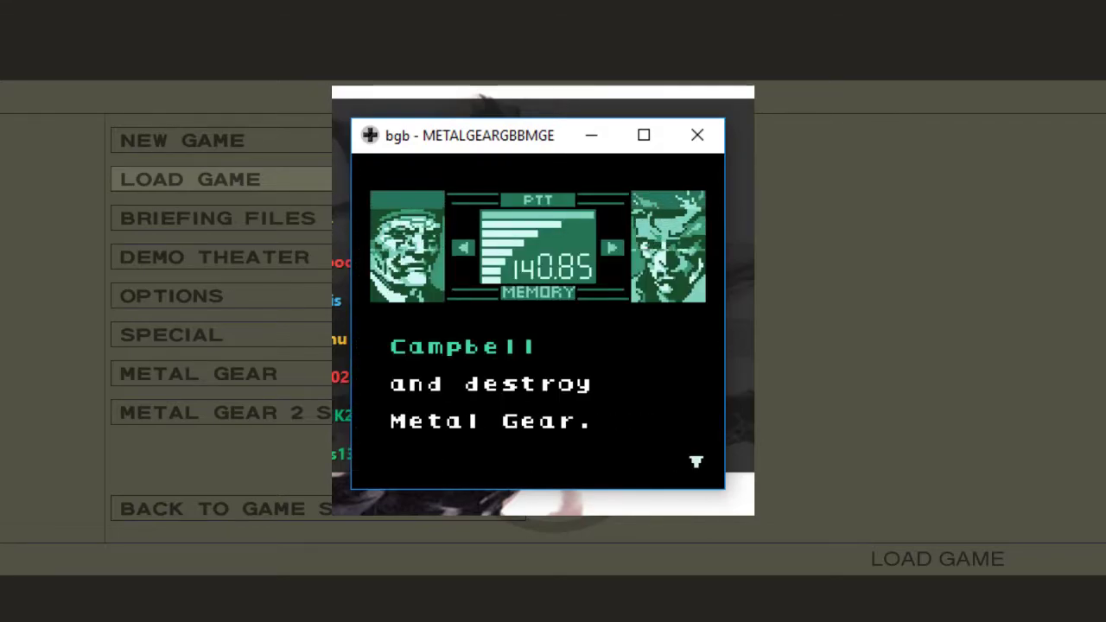
{"action": "key", "text": "s"}
{"action": "key", "text": "s"}
{"action": "key", "text": "s"}
{"action": "key", "text": "s"}
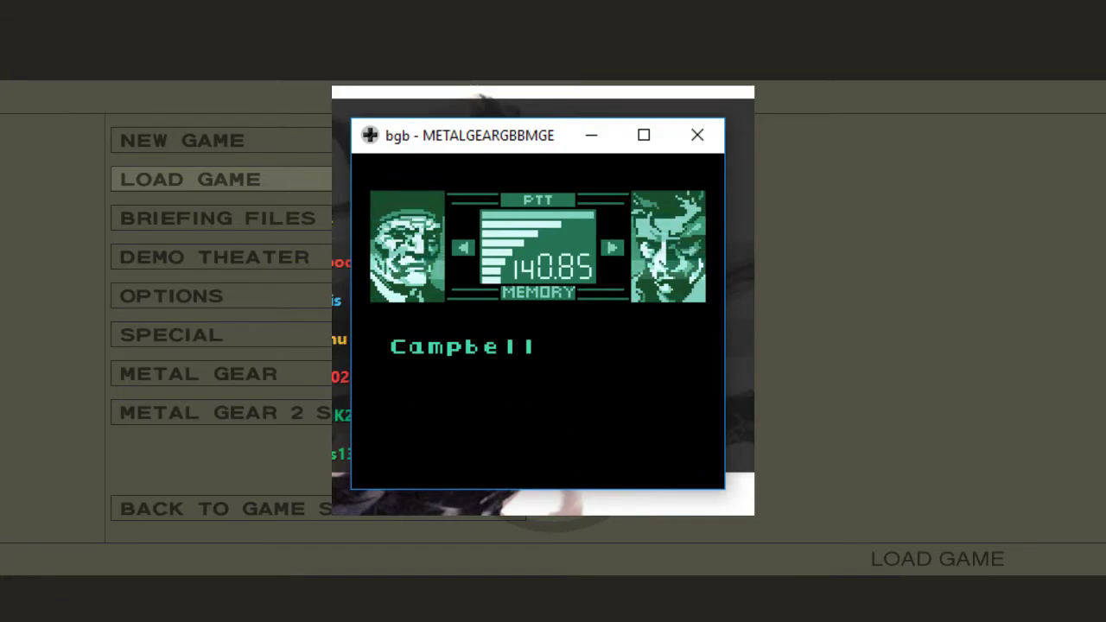
{"action": "key", "text": "s"}
{"action": "key", "text": "s"}
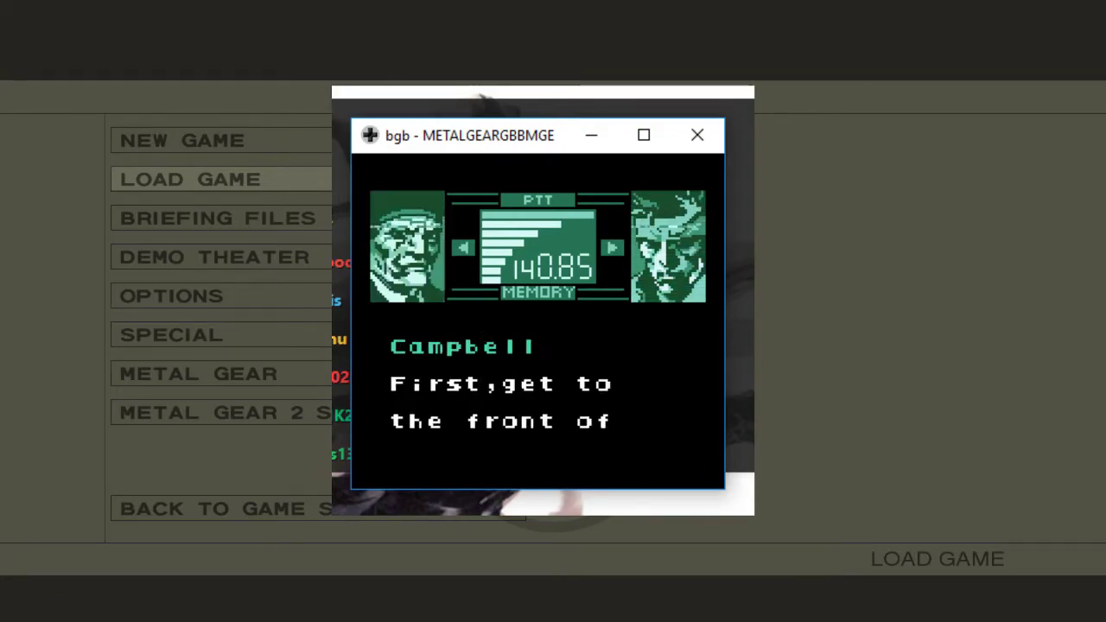
{"action": "key", "text": "s"}
{"action": "key", "text": "s"}
{"action": "key", "text": "s"}
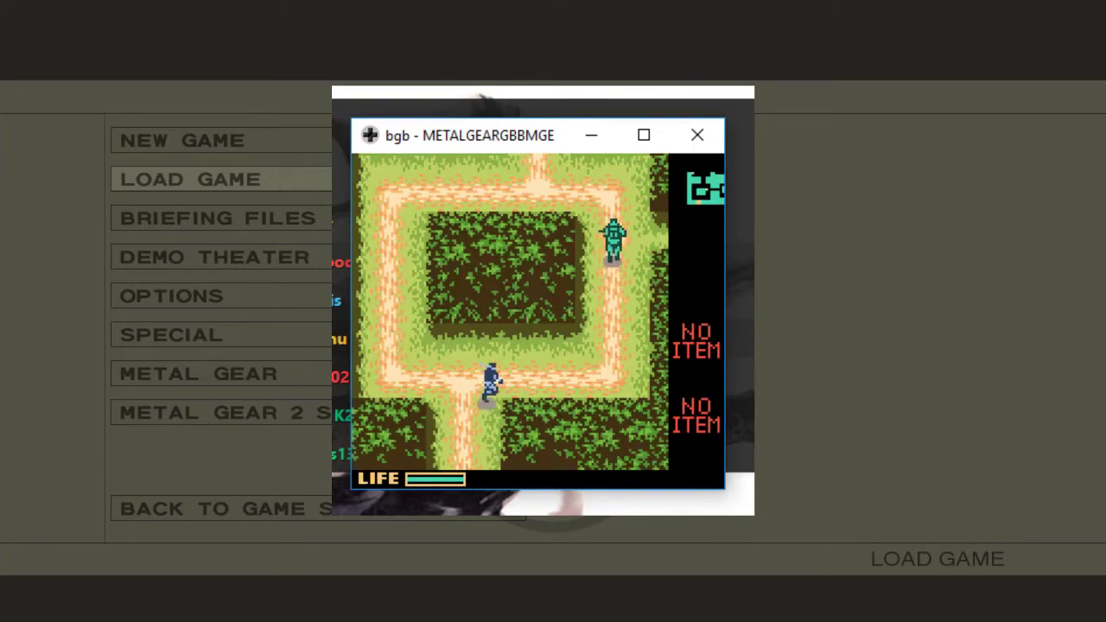
Walk Snake north to the guarded crossroads, then right along the path and north again
{"action": "key", "text": "Up"}
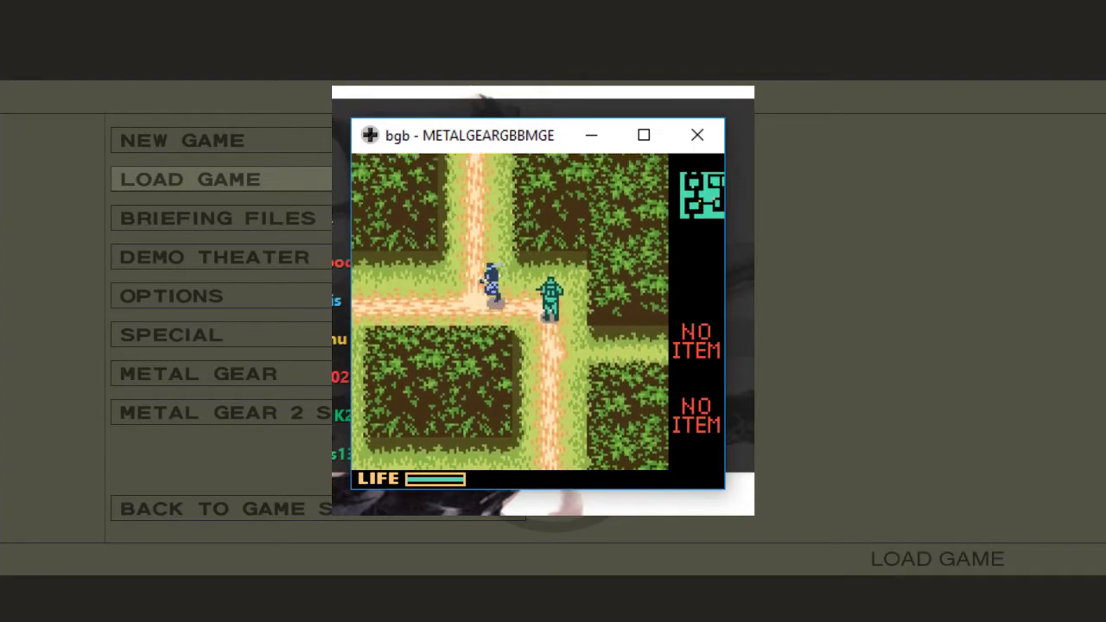
{"action": "key", "text": "Up"}
{"action": "key", "text": "Right"}
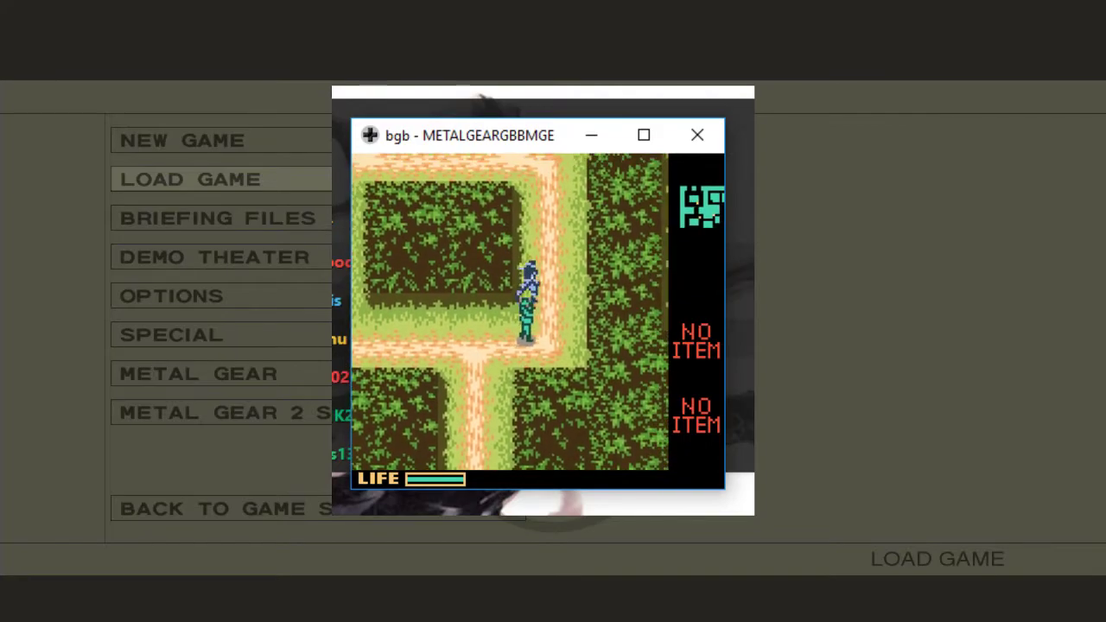
{"action": "key", "text": "Up"}
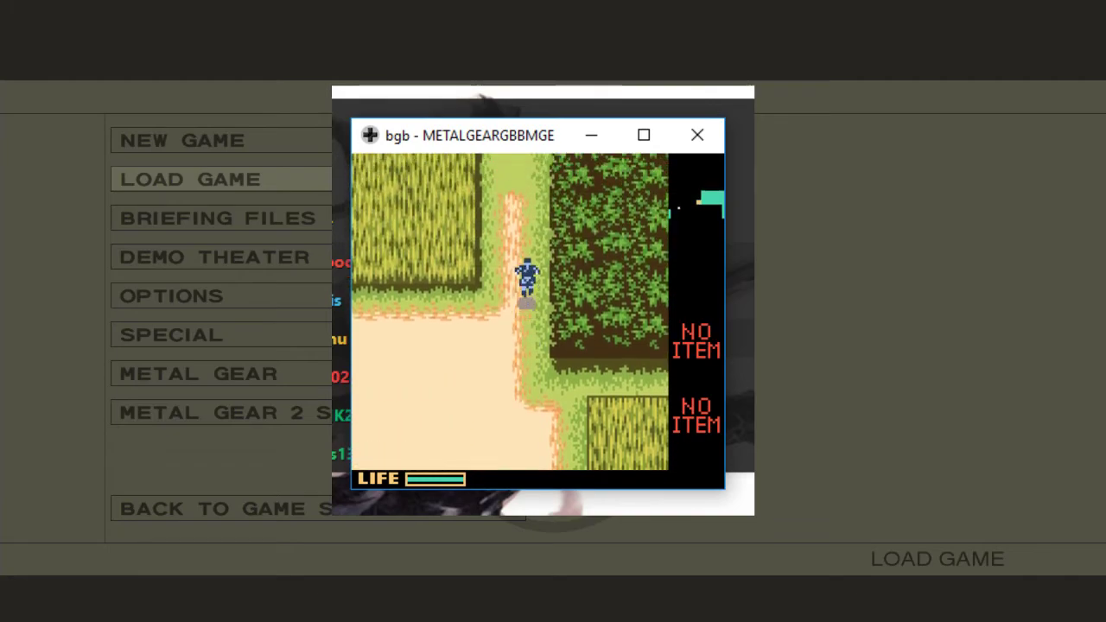
Keep Snake heading north across the field and brick path, past guards, into the sandy clearing
{"action": "key", "text": "Up"}
{"action": "key", "text": "Up"}
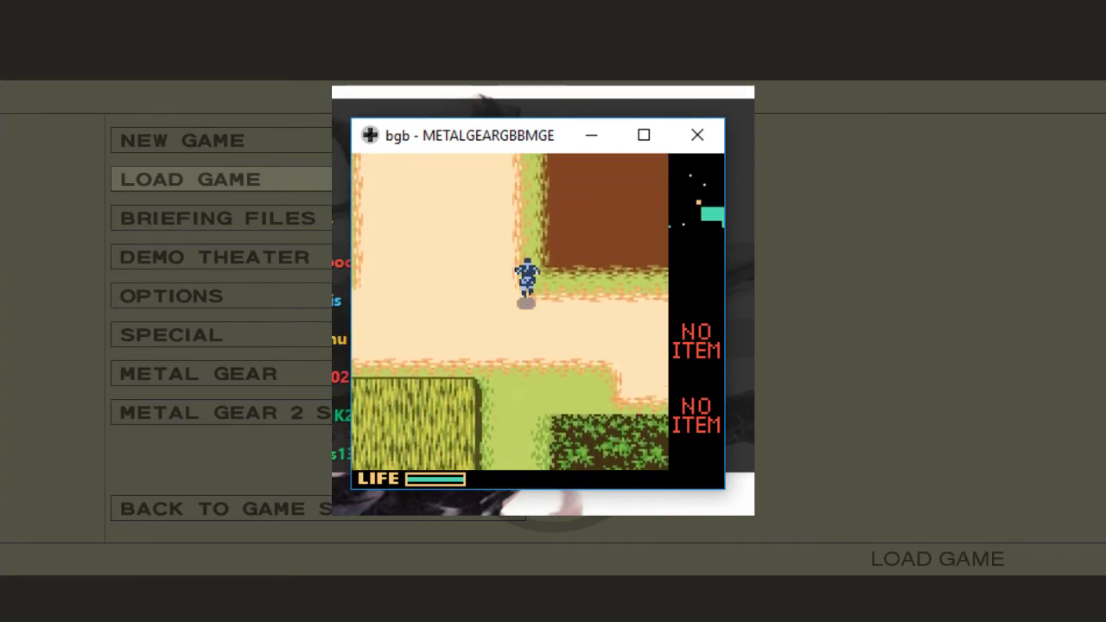
{"action": "key", "text": "Up"}
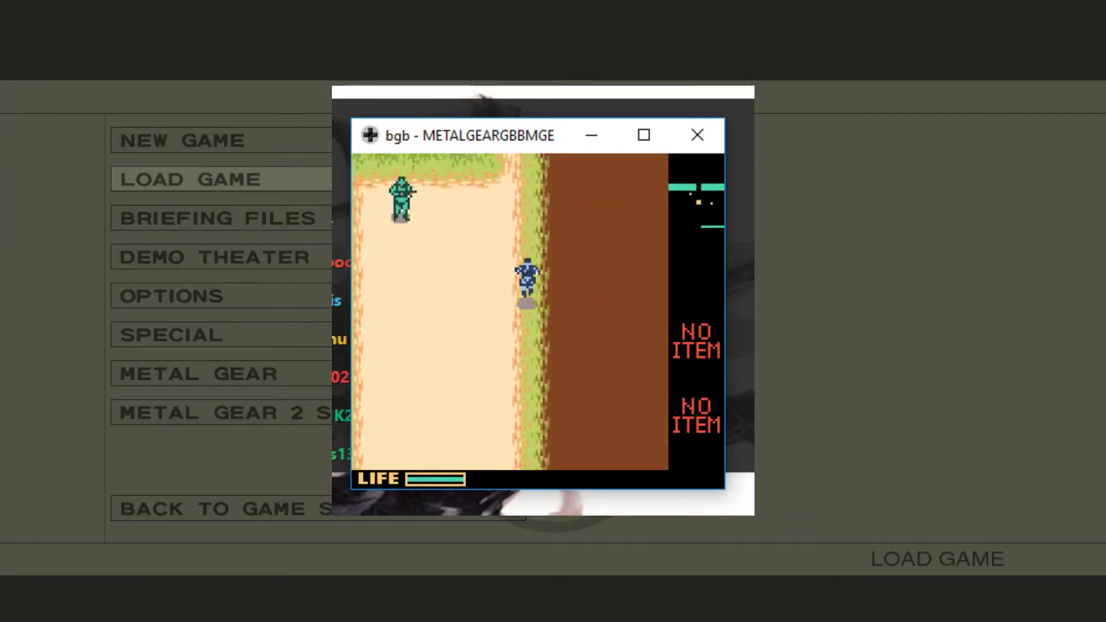
{"action": "key", "text": "Up"}
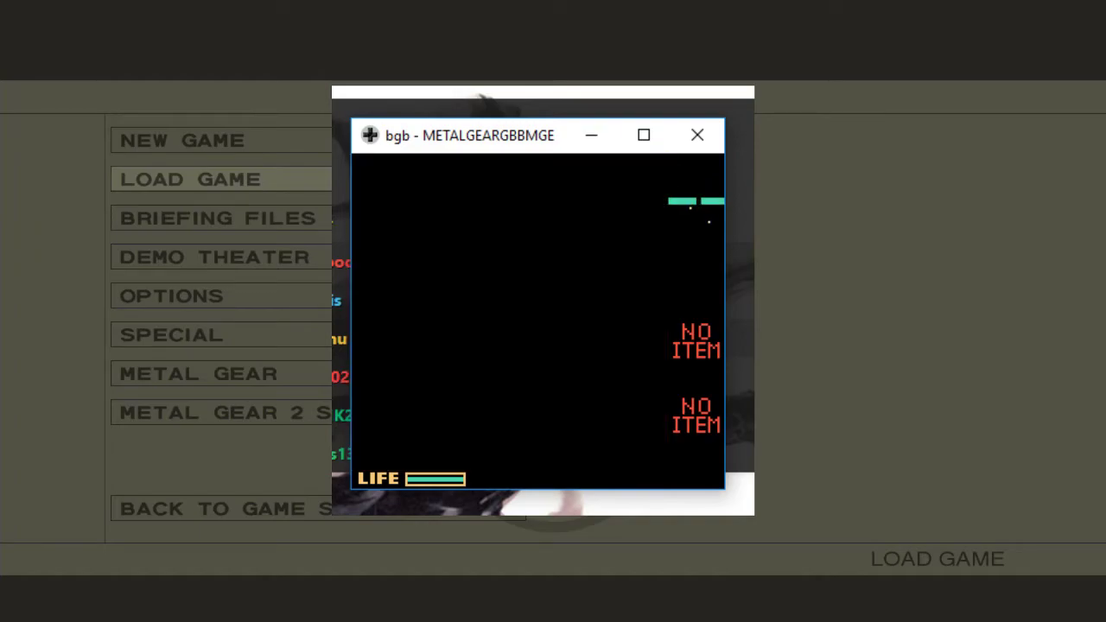
{"action": "key", "text": "Up"}
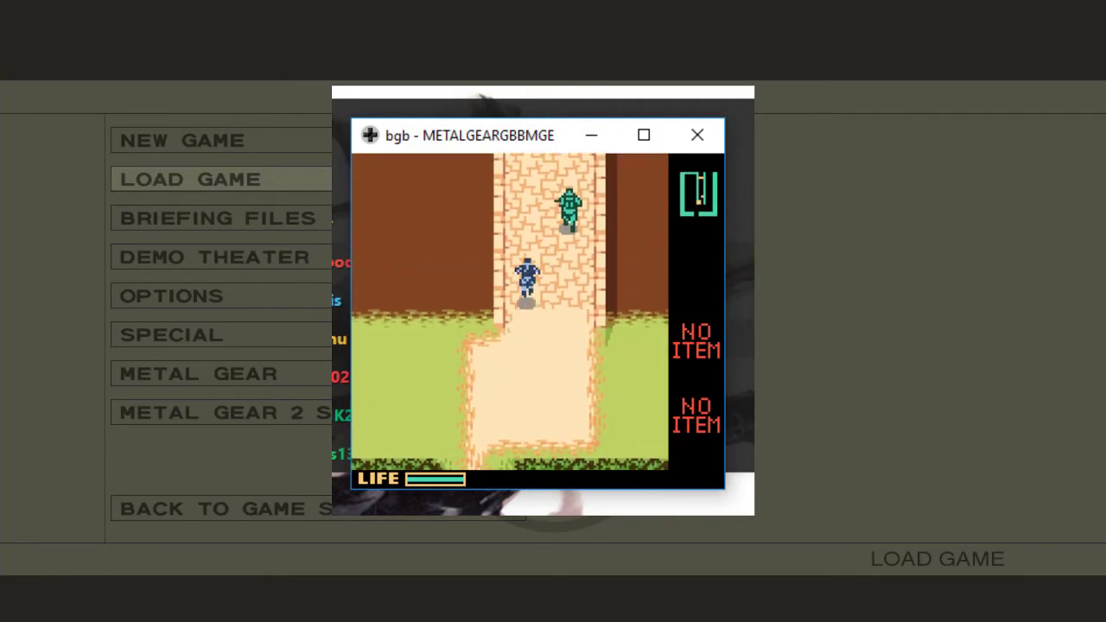
{"action": "key", "text": "Up"}
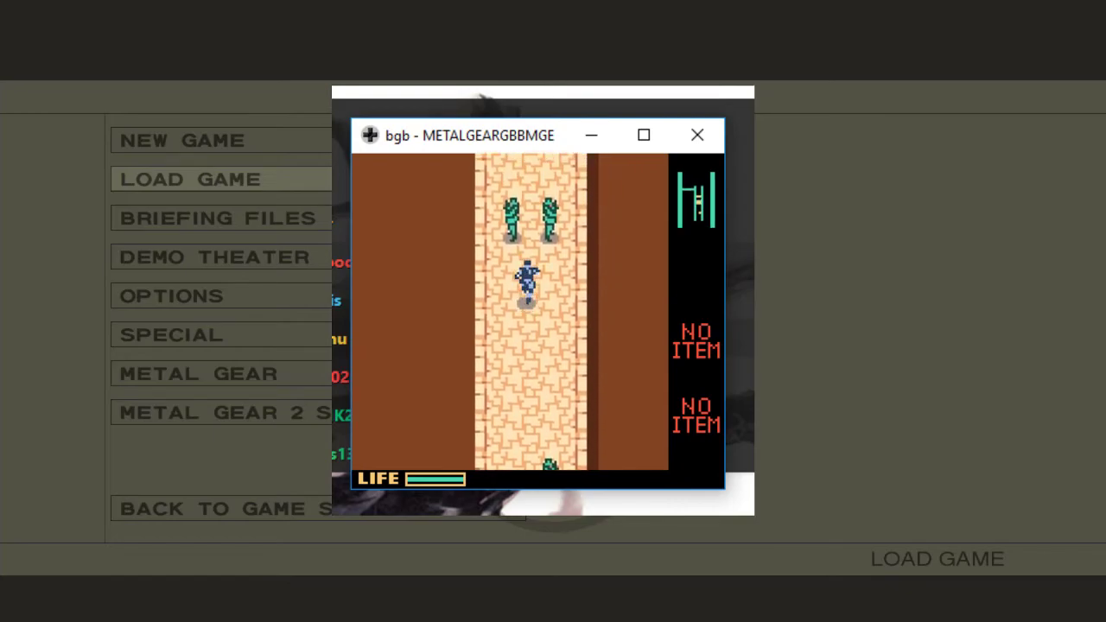
{"action": "key", "text": "Up"}
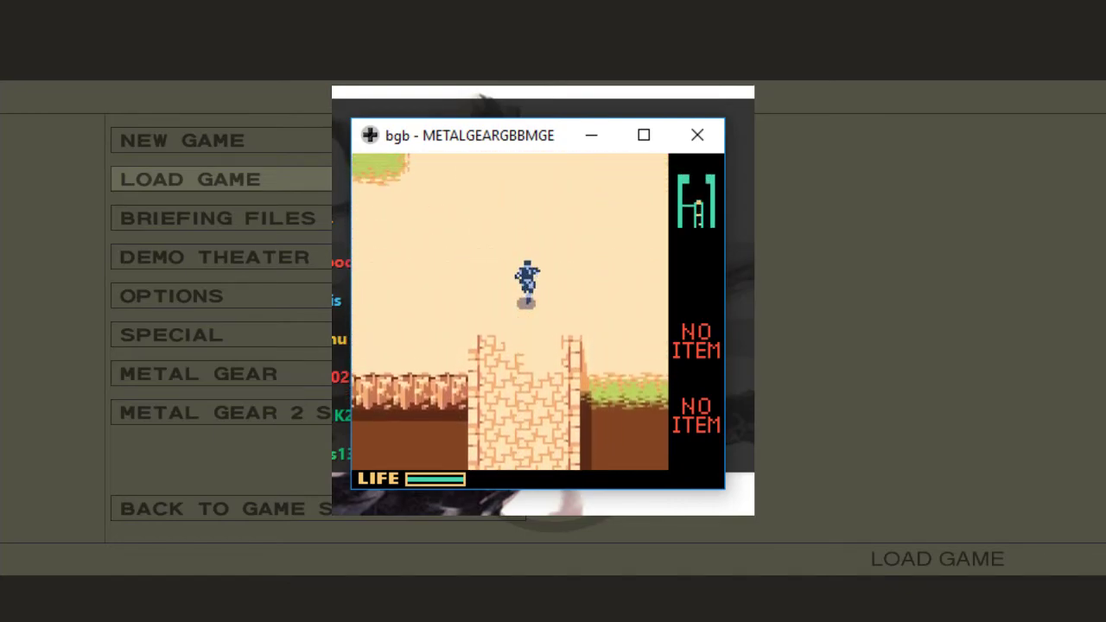
{"action": "key", "text": "Up"}
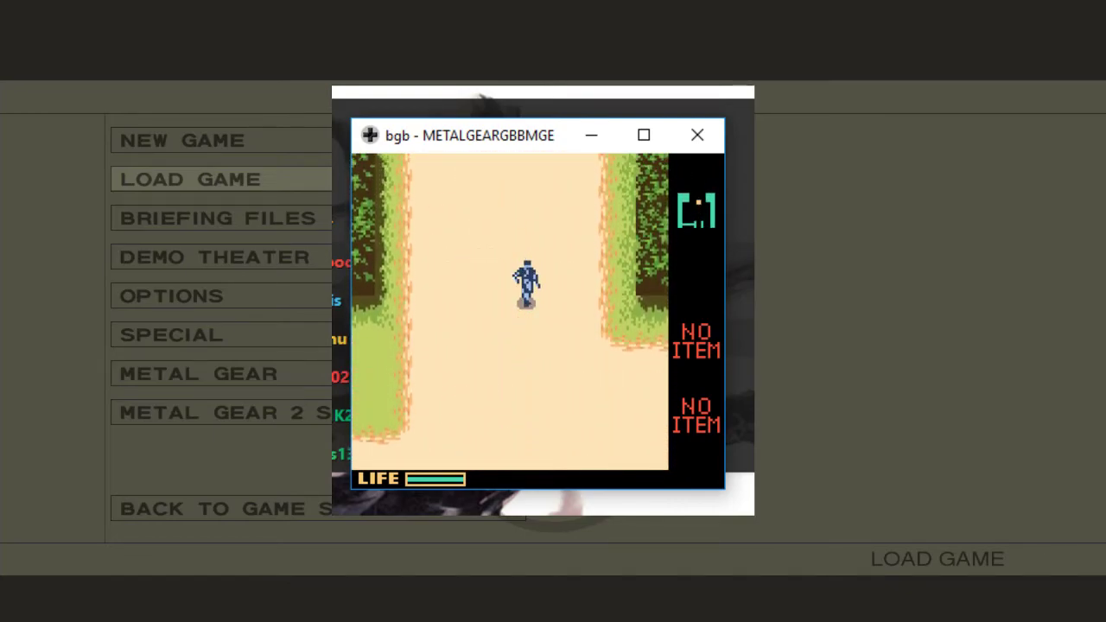